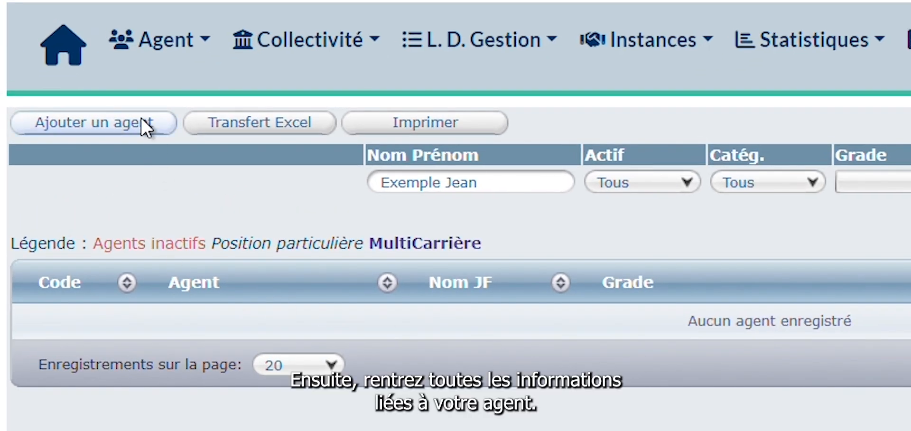
Step: Add a new agent and enter the agent's family name, usage name and first name
click(142, 122)
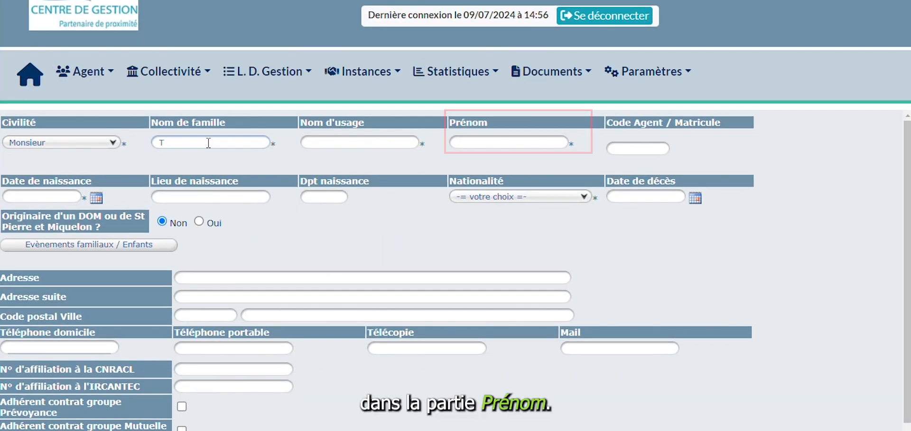
text(st)
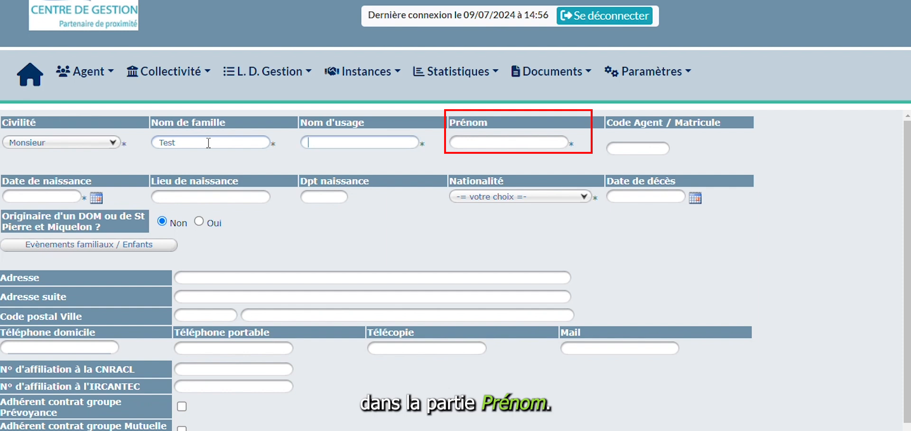
text(Test)
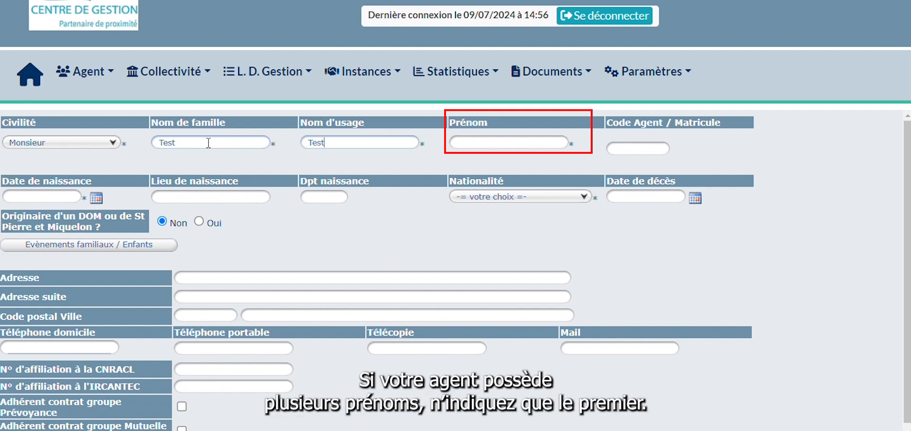
text(Jean)
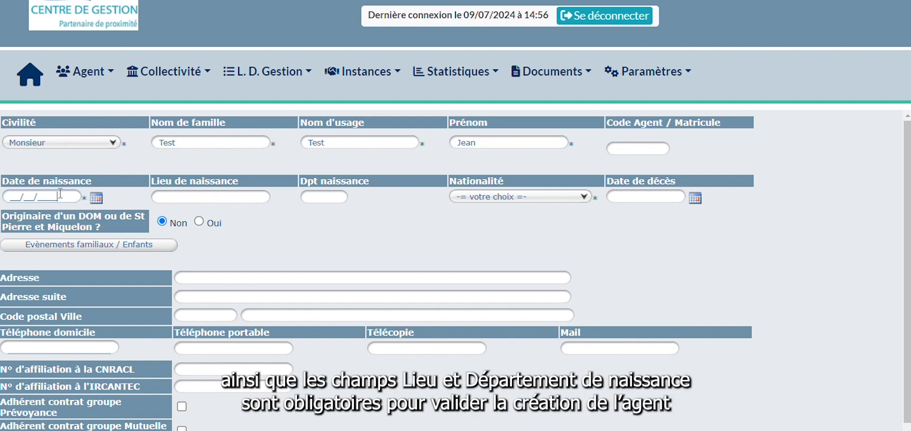
Step: Fill in the agent's date of birth using the calendar
click(95, 197)
click(99, 211)
double_click(100, 221)
drag(100, 221, 100, 222)
click(100, 256)
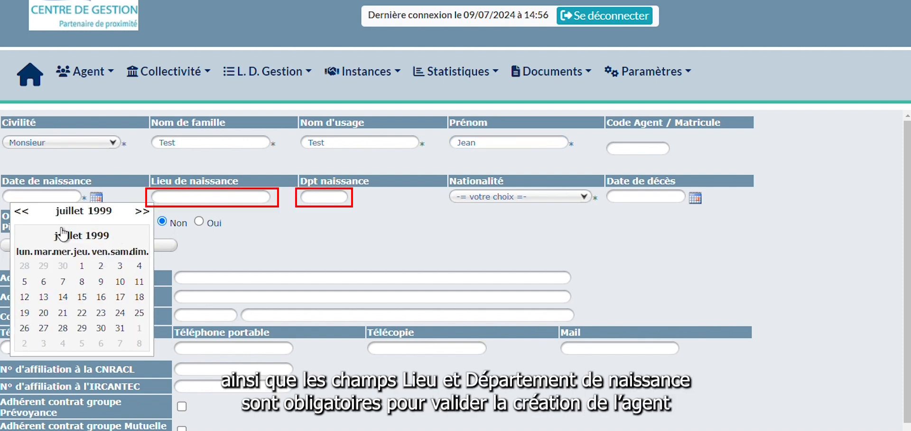
click(120, 297)
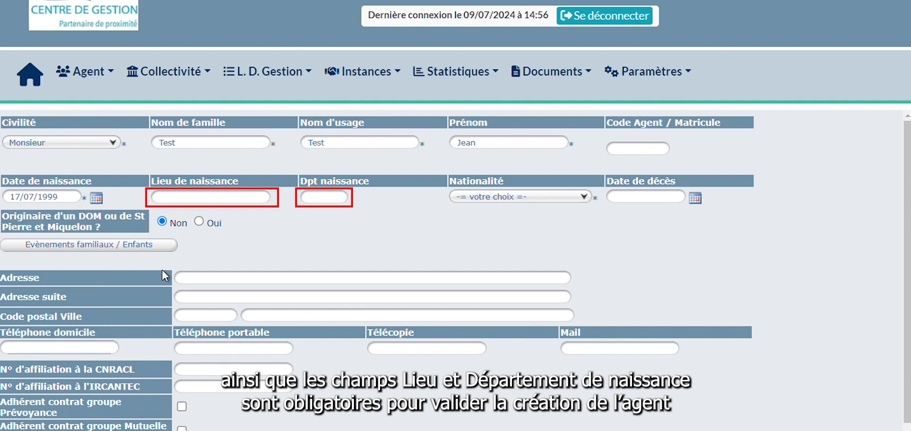
Step: Enter Annecy as birthplace and 34 as birth department, choose Française as nationality, and validate the agent's profile
click(223, 198)
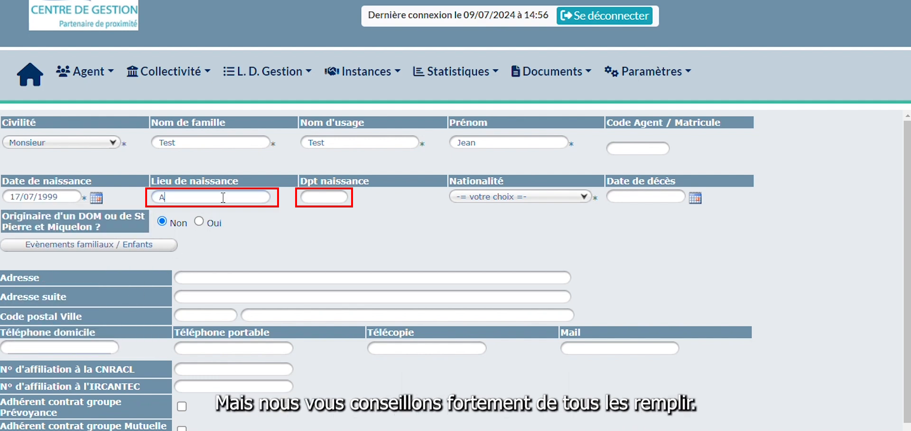
text(Annecy)
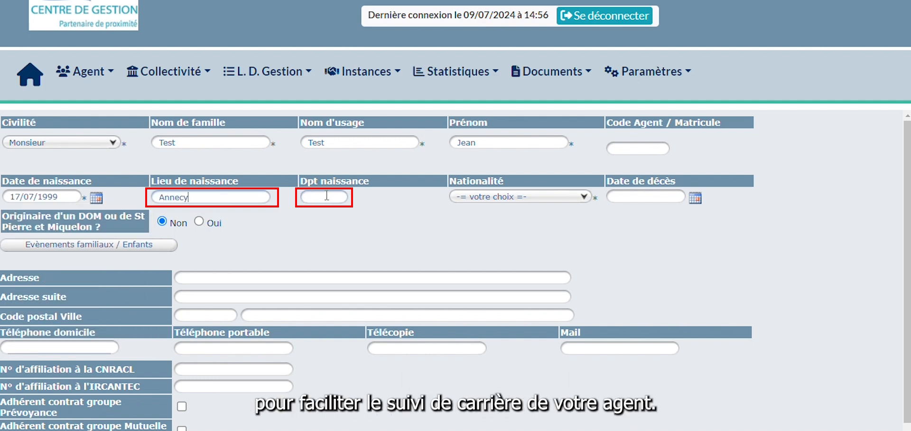
text(34)
click(549, 197)
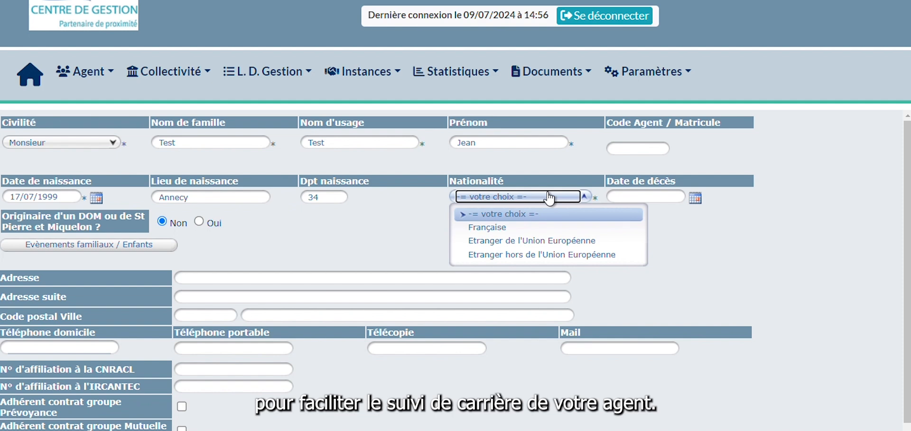
click(532, 227)
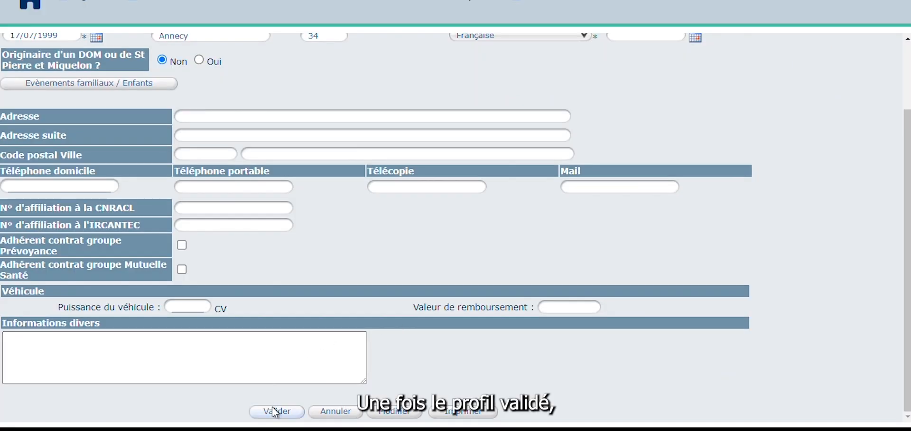
click(276, 412)
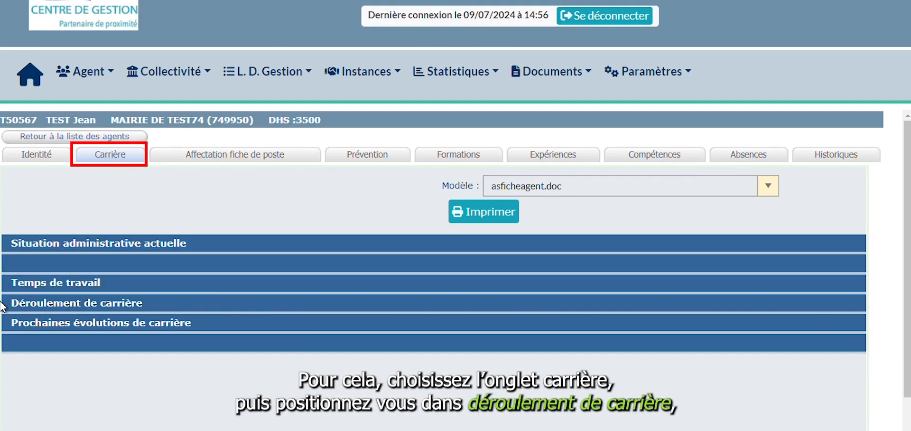
Step: Add an act under Déroulement de carrière with type Recrutement, arrêté Recrutement d'un titulaire (AR40) and option par mutation
click(211, 305)
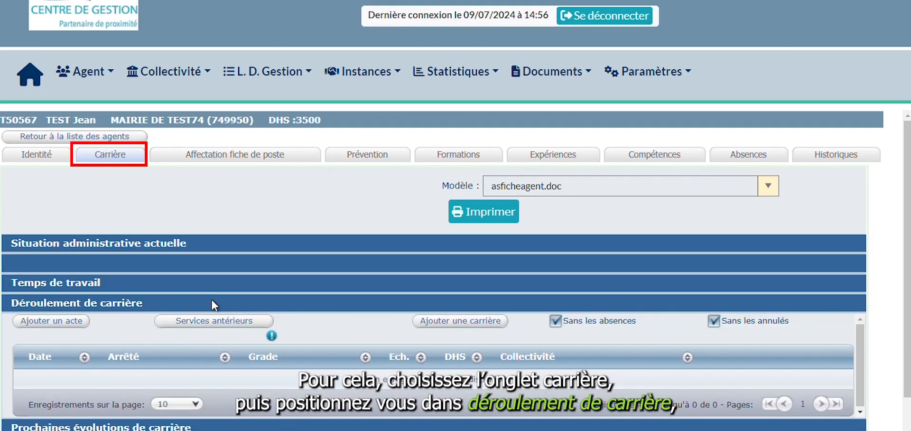
scroll(212, 304, down, 2)
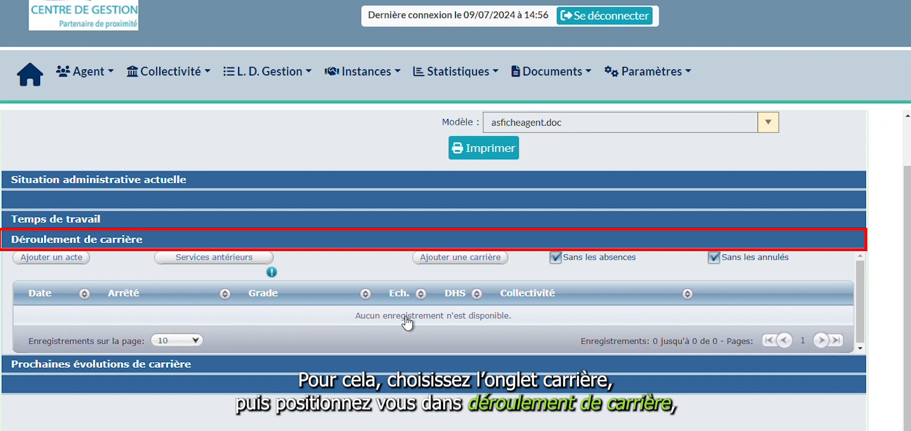
click(33, 258)
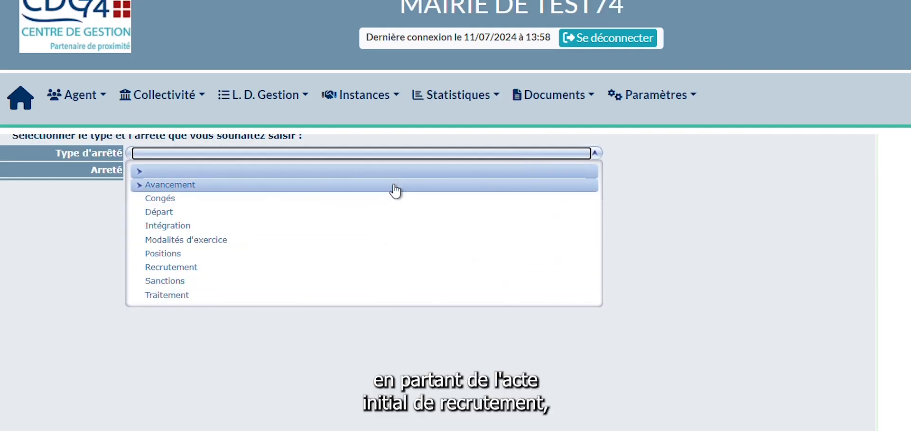
click(366, 268)
click(509, 171)
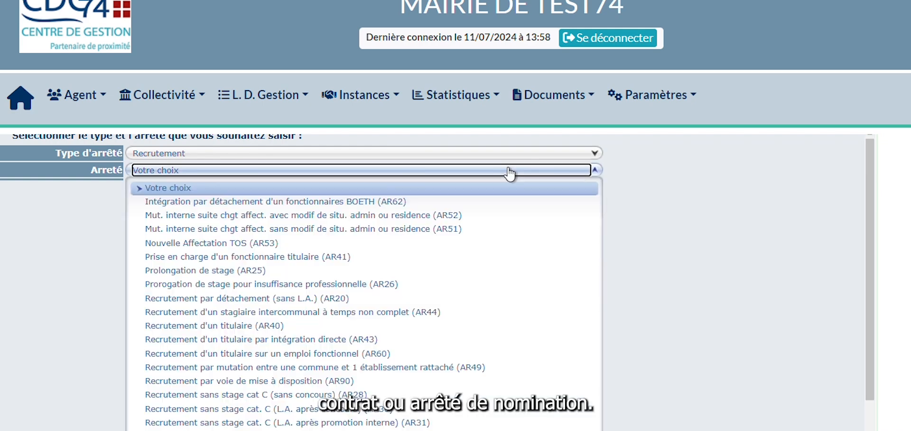
scroll(401, 349, down, 3)
scroll(380, 374, up, 2)
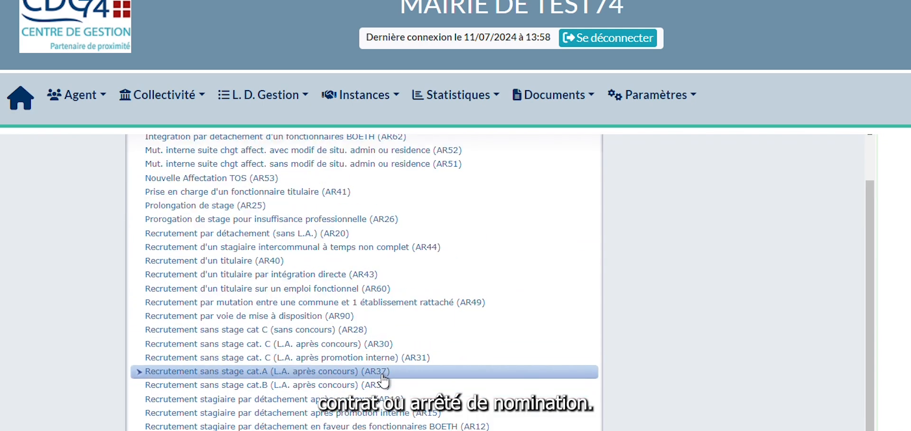
click(402, 262)
click(494, 187)
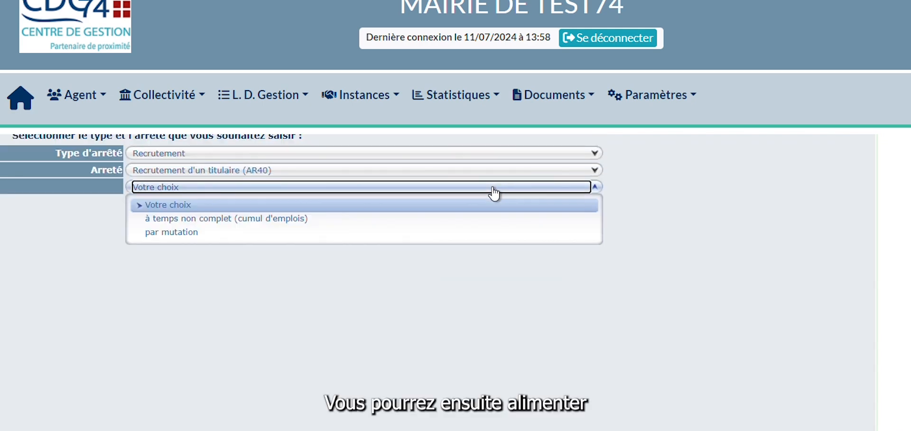
click(468, 232)
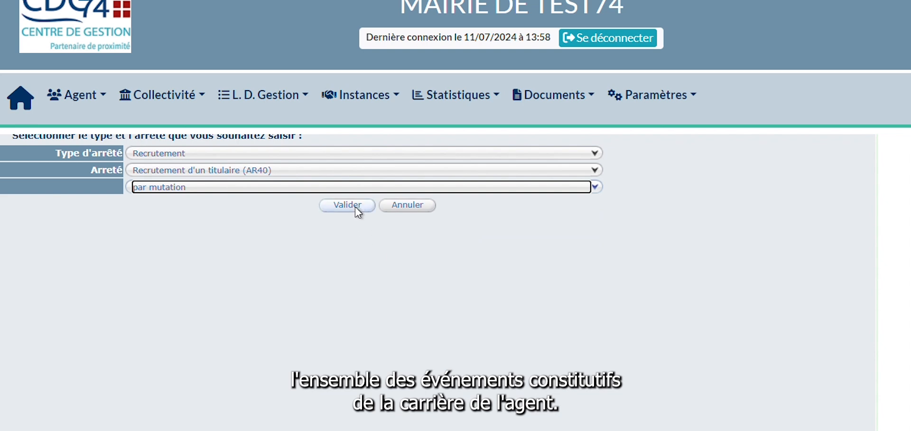
Step: Select type Recrutement, arrêté A.3-2 : CDD emploi permanent - vacance temporaire d'emploi (XR35) and engagement initial, and validate the choice
click(574, 217)
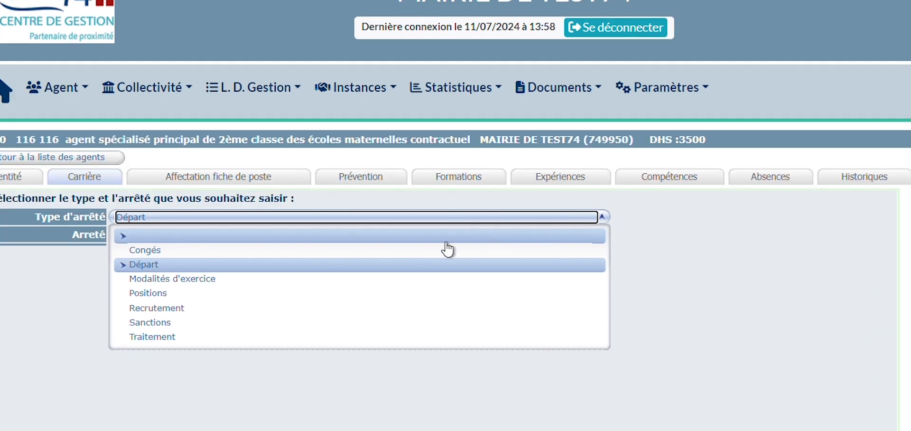
click(342, 307)
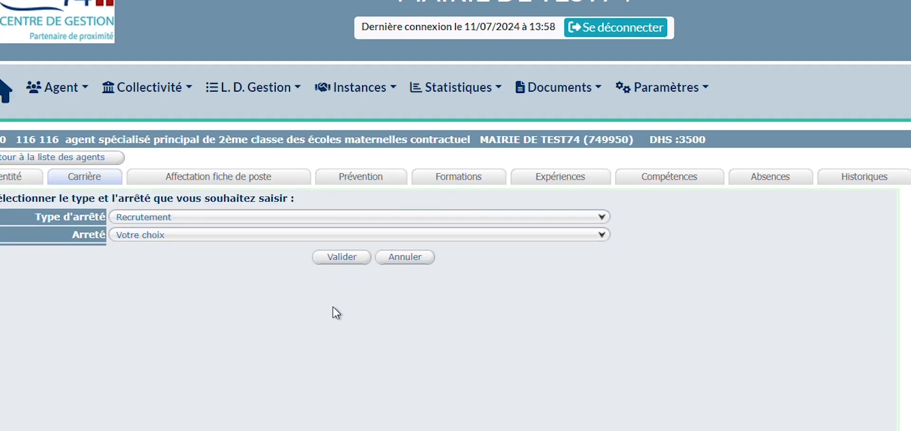
click(520, 235)
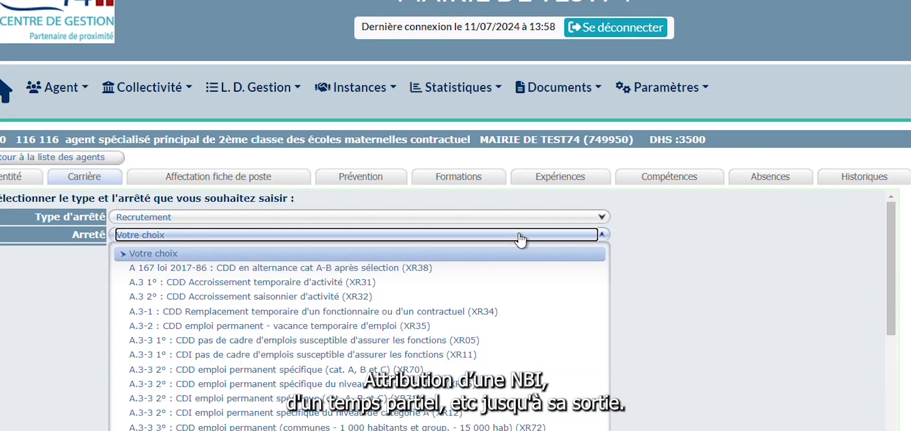
click(477, 327)
click(488, 254)
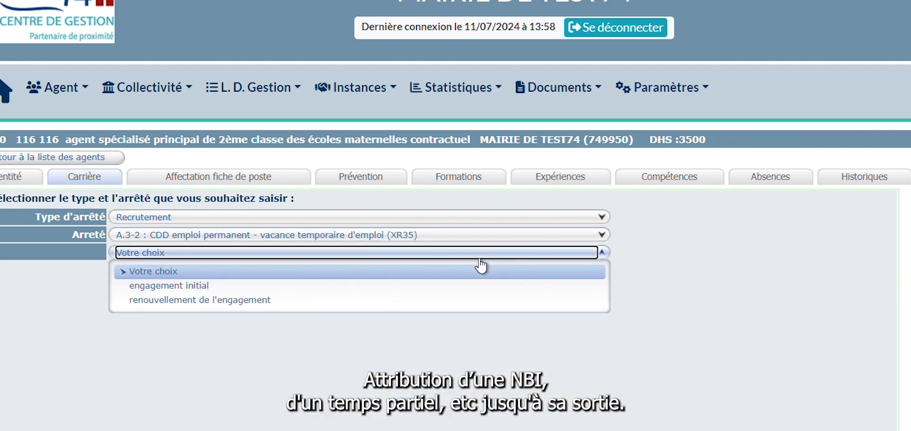
click(422, 286)
click(342, 271)
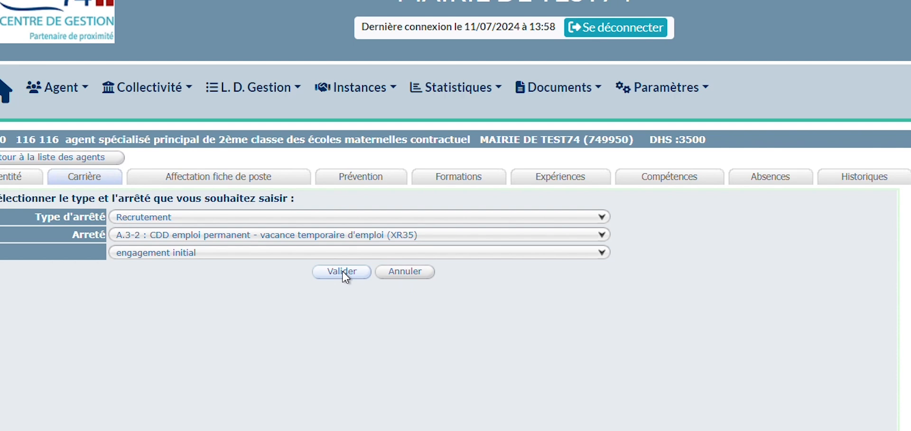
Step: Set the contract's Date d'effet to 16/08/2024
scroll(371, 274, down, 2)
scroll(373, 388, up, 2)
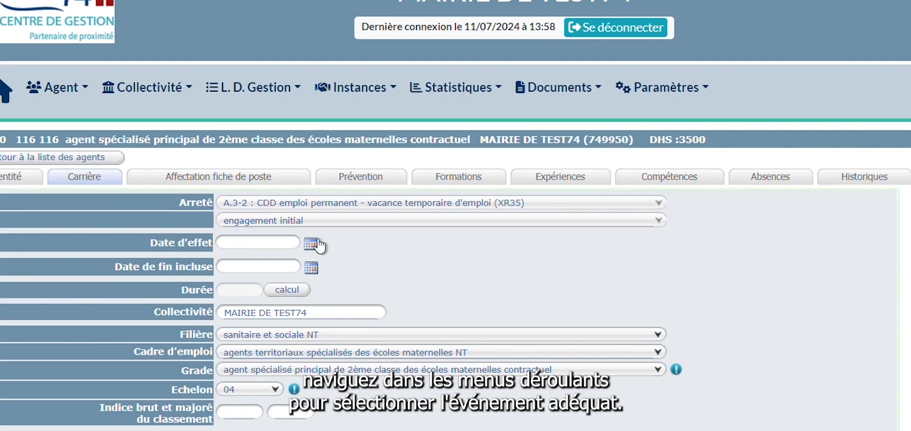
click(310, 244)
click(321, 350)
Step: Set Date de fin incluse to 19/04/2025 and calculate the contract's duration
click(311, 268)
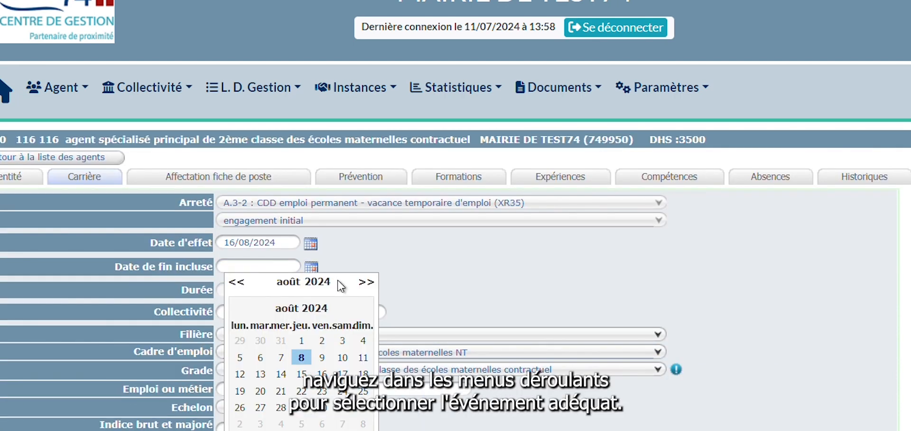
click(368, 283)
double_click(367, 282)
double_click(368, 283)
triple_click(367, 283)
click(343, 374)
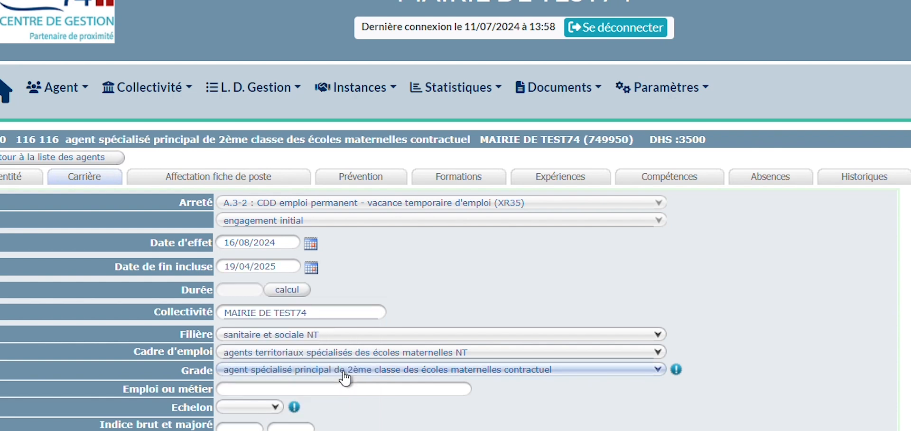
scroll(345, 378, down, 2)
click(291, 223)
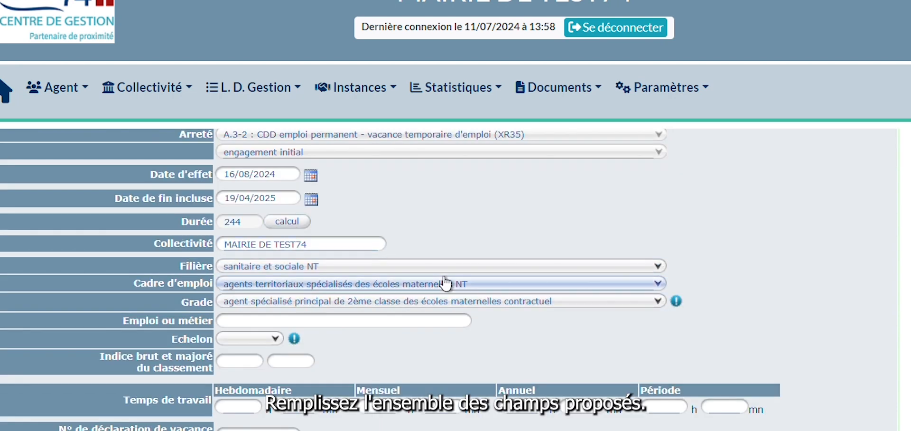
Step: Set the échelon to 05, weekly working time to 35 h and the vacancy declaration number to 2564, and validate the act
click(486, 267)
click(488, 268)
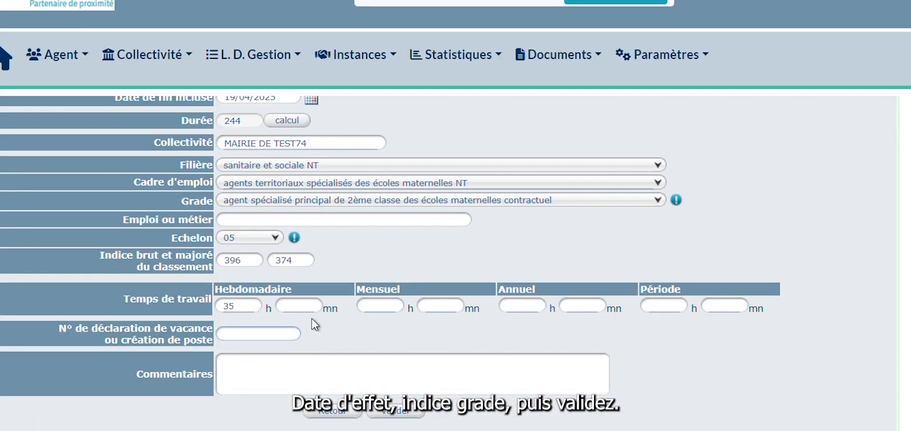
click(274, 332)
text(2564)
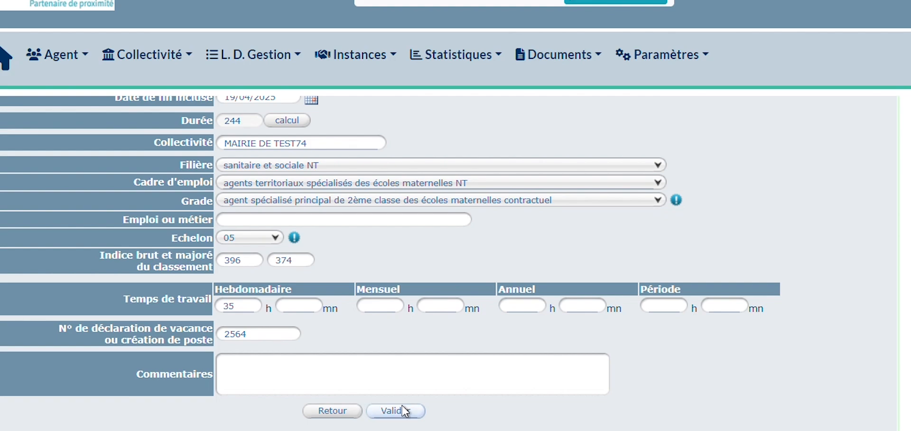
click(395, 411)
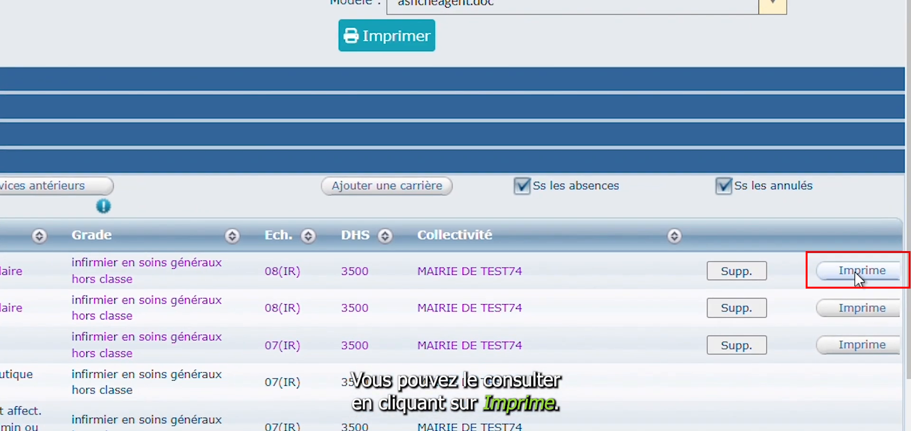
Step: Generate the Word document for the first act in the career list, open arrete (2).doc and review its text
click(855, 271)
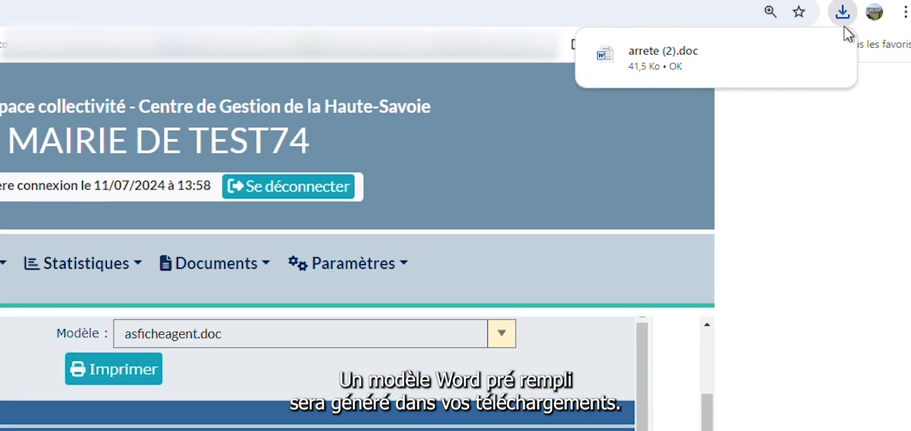
click(650, 59)
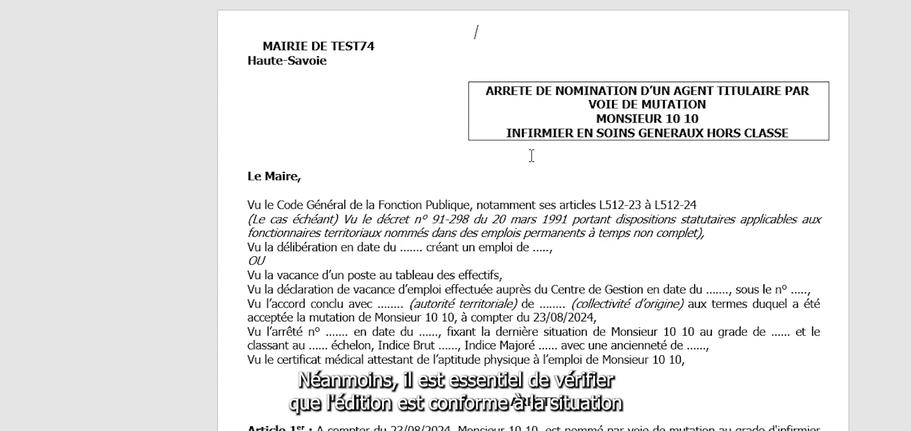
scroll(266, 171, down, 1)
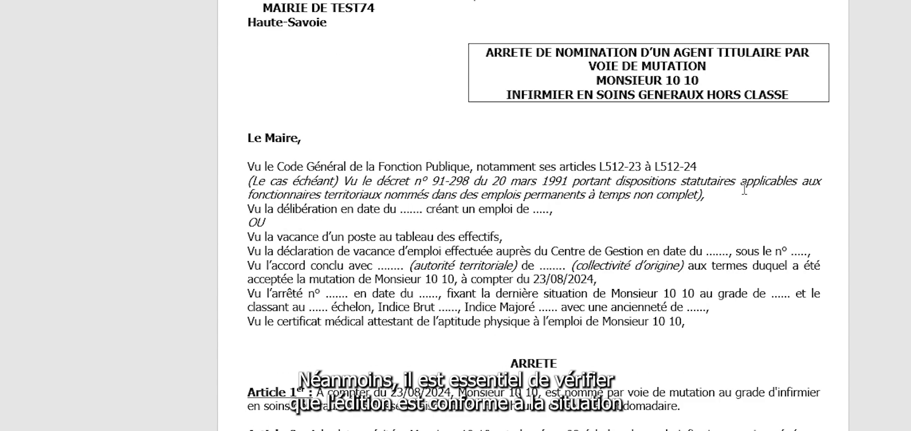
scroll(618, 200, down, 1)
scroll(589, 247, down, 2)
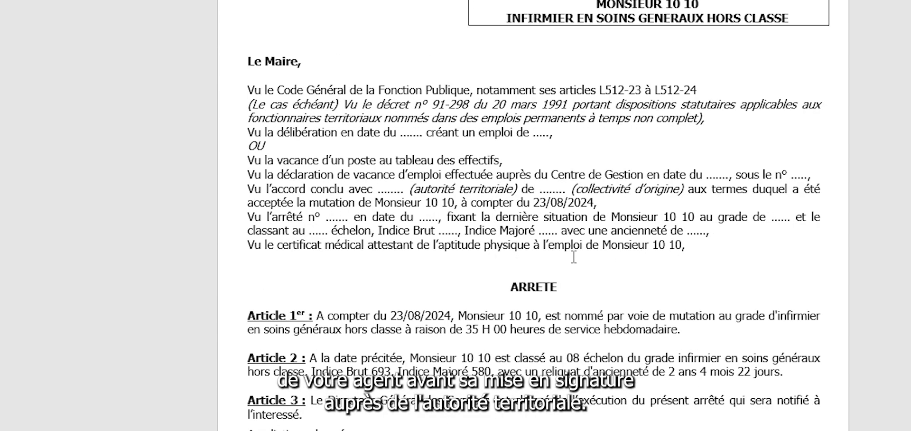
scroll(550, 374, down, 2)
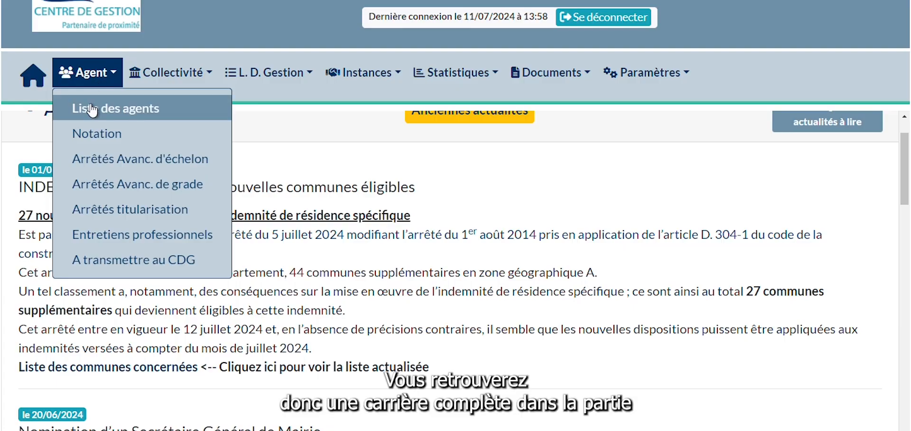
Step: Open the first agent in the agent list and examine the acts under Déroulement de carrière
click(202, 109)
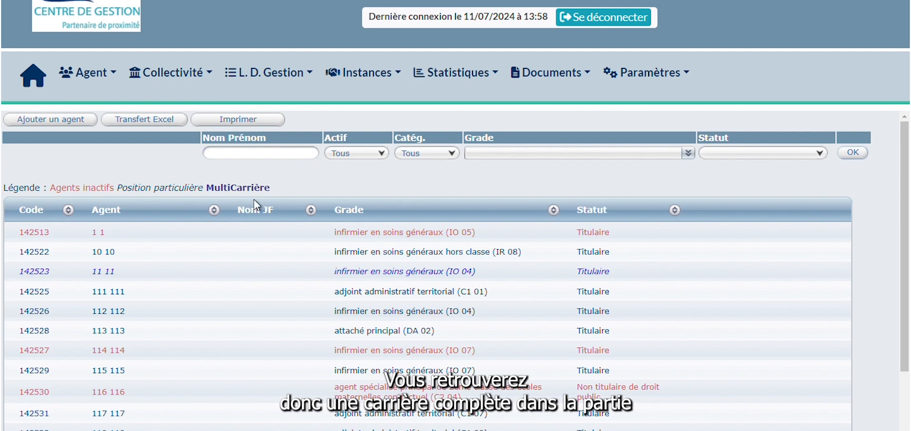
click(444, 235)
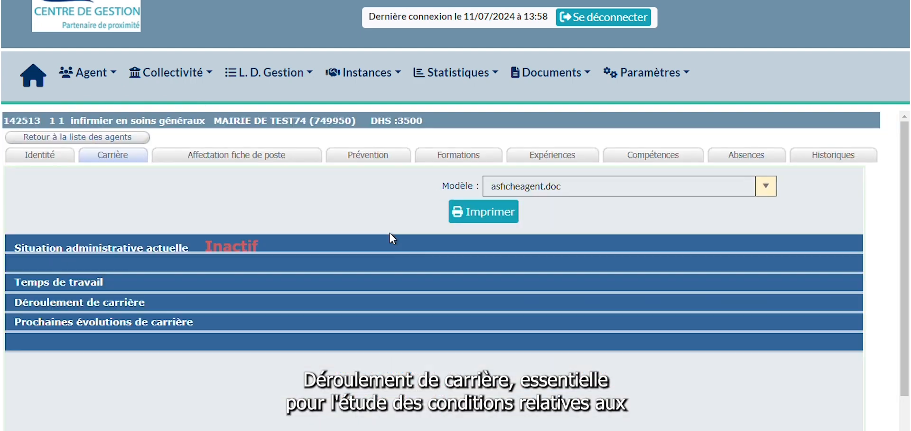
click(148, 303)
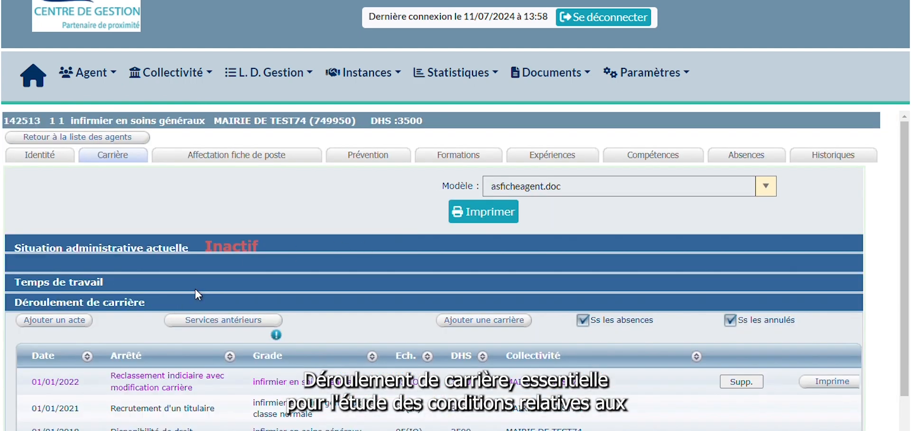
scroll(294, 265, down, 3)
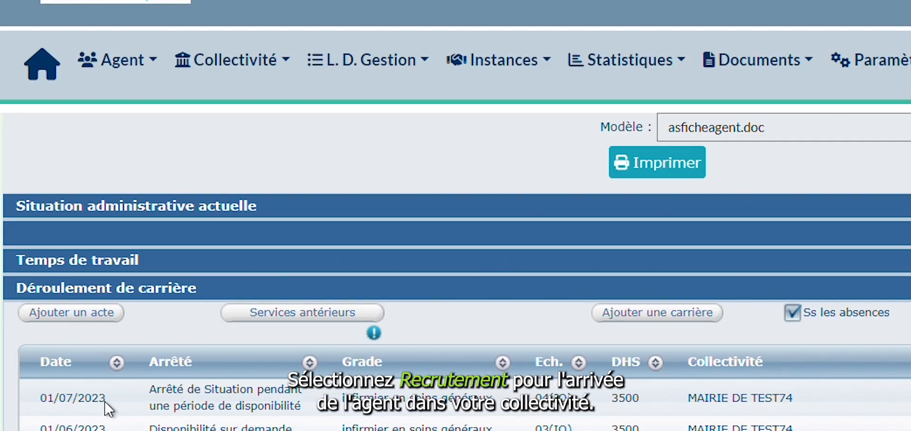
Step: Start adding a career act, set Type d'arrêté to Recrutement and look through the arrêtés offered for it
click(87, 314)
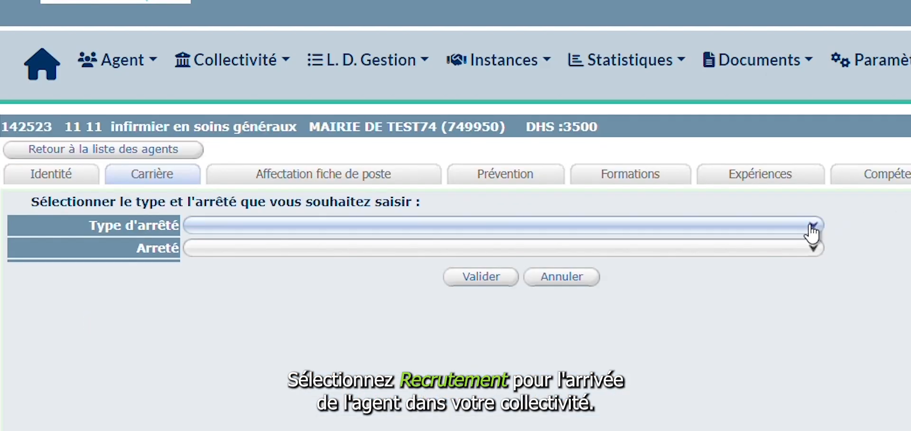
click(811, 228)
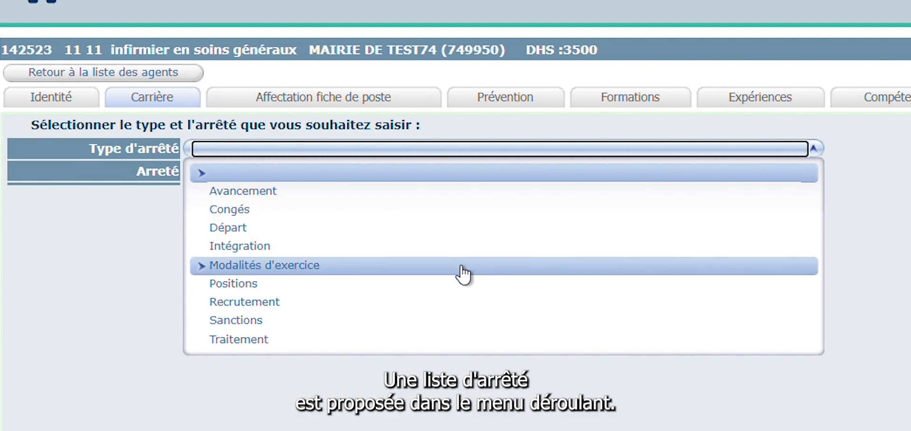
click(441, 302)
click(812, 173)
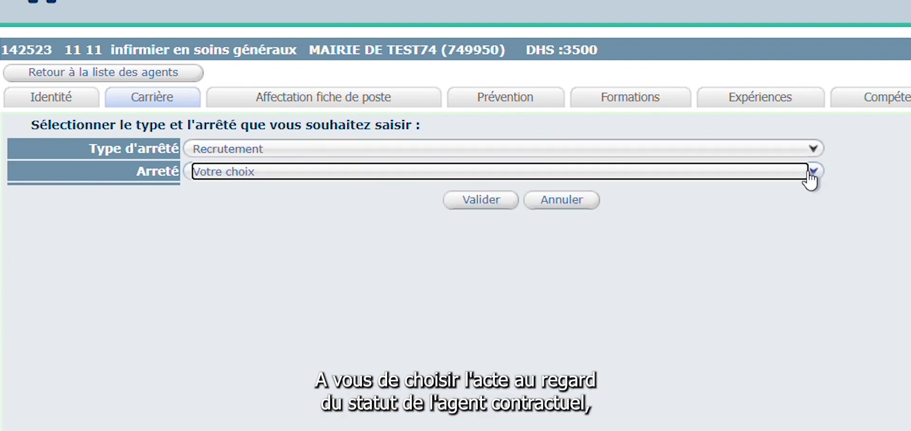
scroll(765, 206, down, 2)
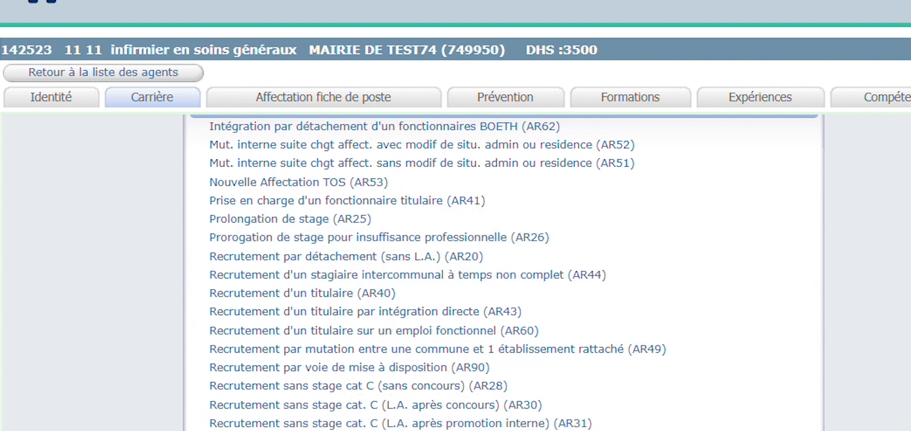
scroll(533, 317, up, 2)
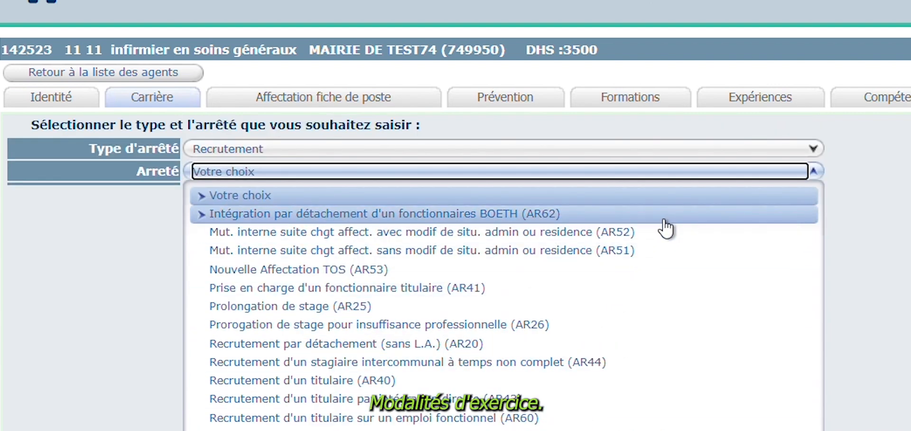
Step: Switch Type d'arrêté to Modalités d'exercice and look through its arrêtés, including working-time changes and mise à disposition
click(809, 148)
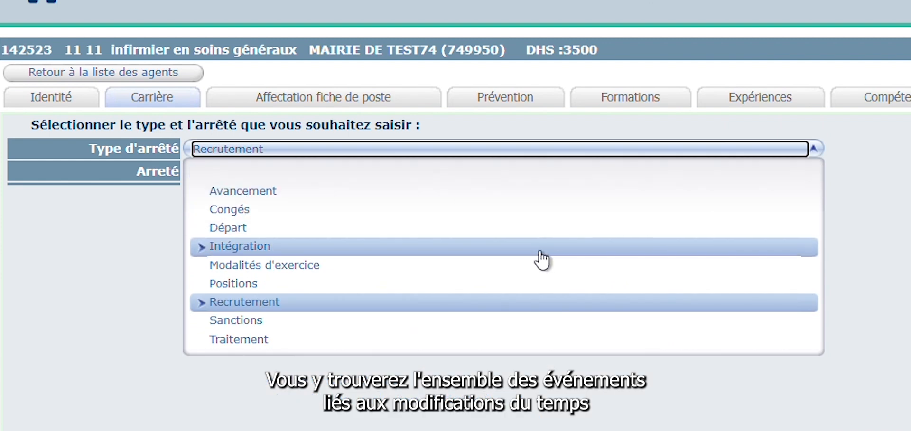
click(527, 268)
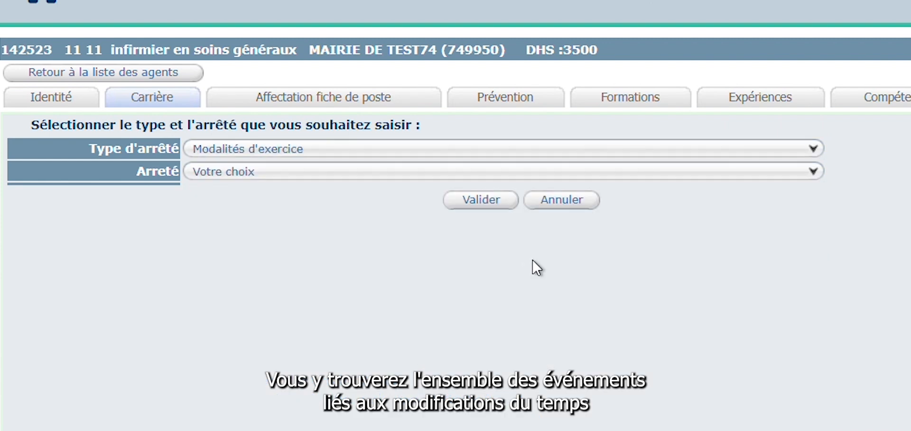
click(812, 174)
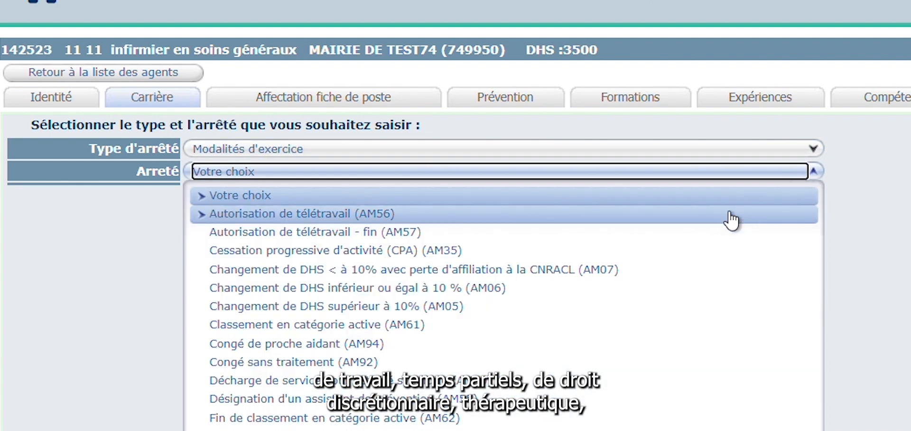
scroll(664, 260, down, 2)
scroll(664, 260, down, 6)
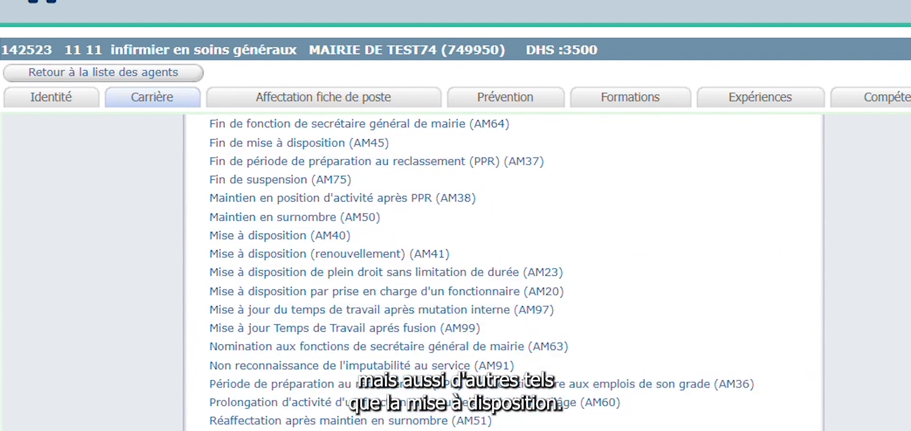
scroll(600, 401, up, 4)
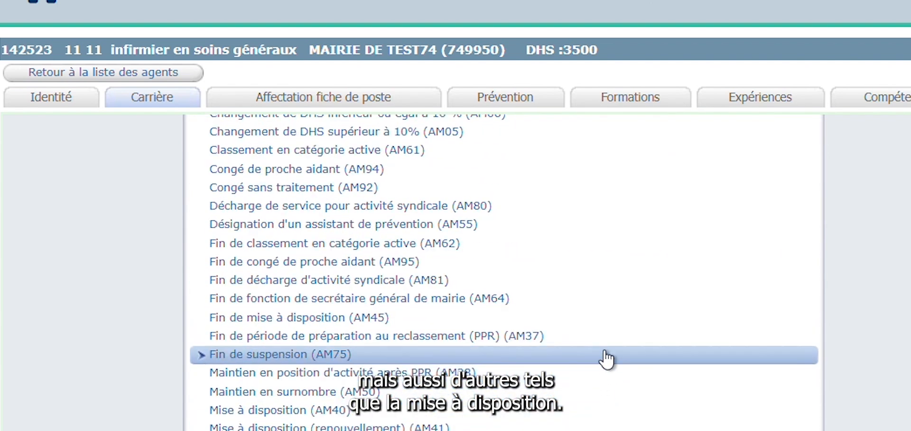
click(817, 153)
Step: Switch Type d'arrêté to Positions and look through its arrêtés for disponibilité, congé parental and détachement
click(813, 151)
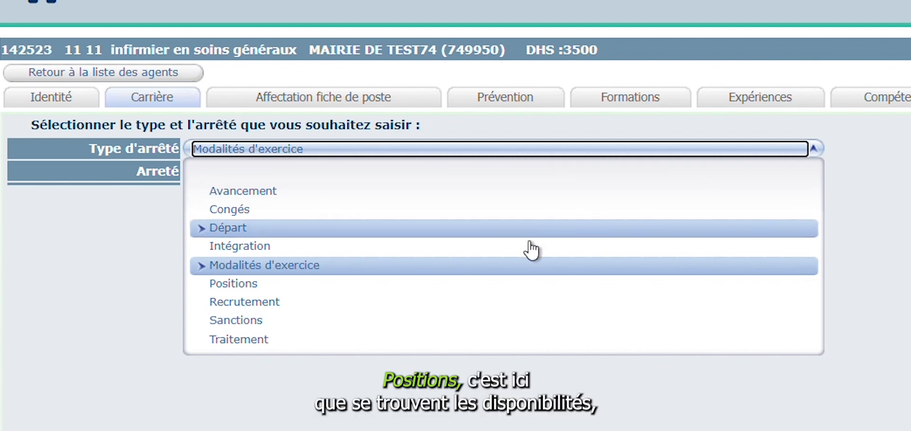
click(506, 285)
click(642, 171)
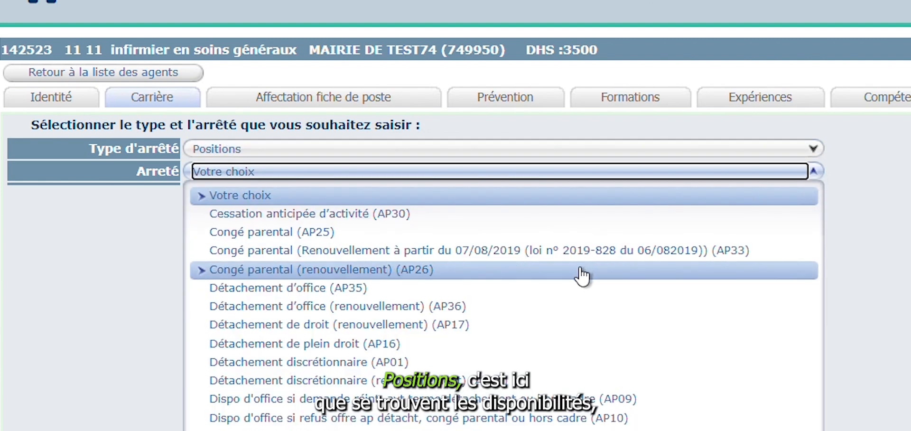
scroll(590, 294, down, 3)
scroll(584, 350, up, 5)
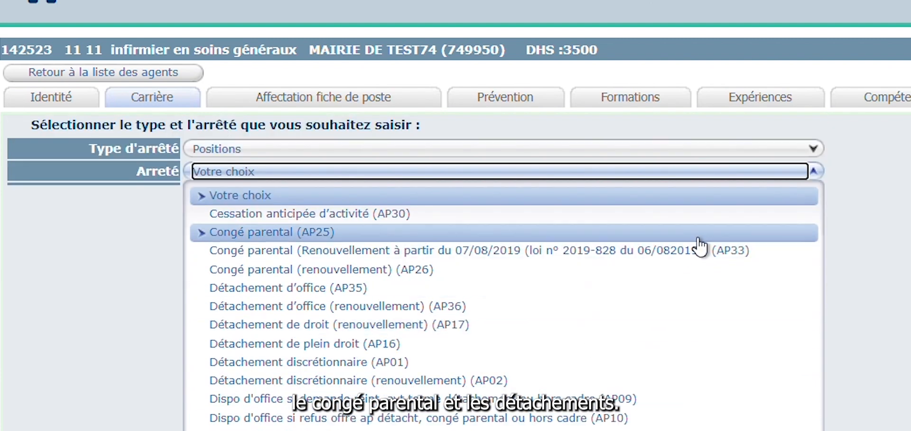
click(814, 175)
Step: Switch Type d'arrêté to Traitement and look through its arrêtés on pay and allowances
click(814, 150)
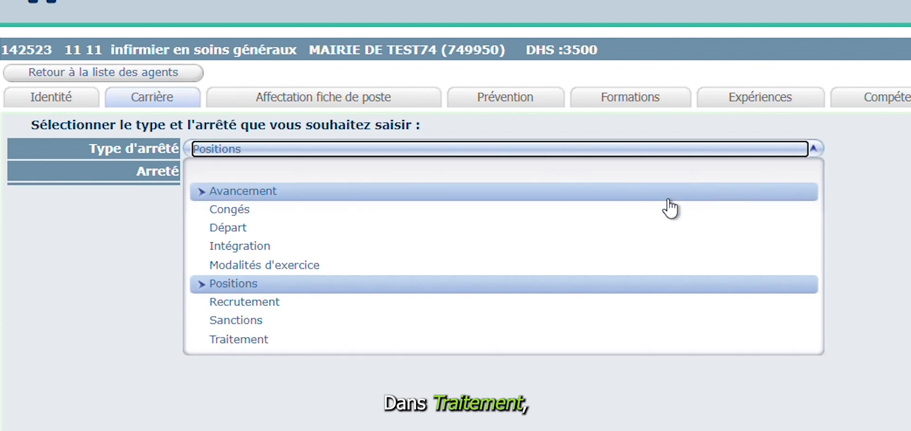
click(439, 339)
click(812, 172)
scroll(617, 271, down, 5)
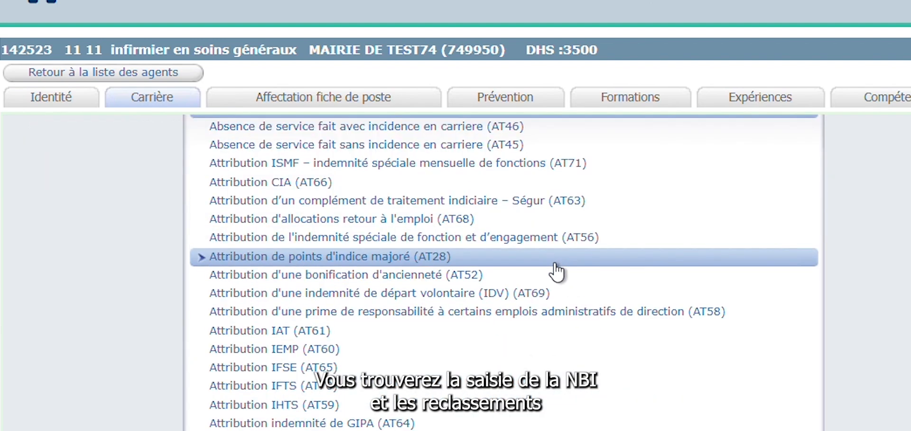
scroll(604, 273, up, 5)
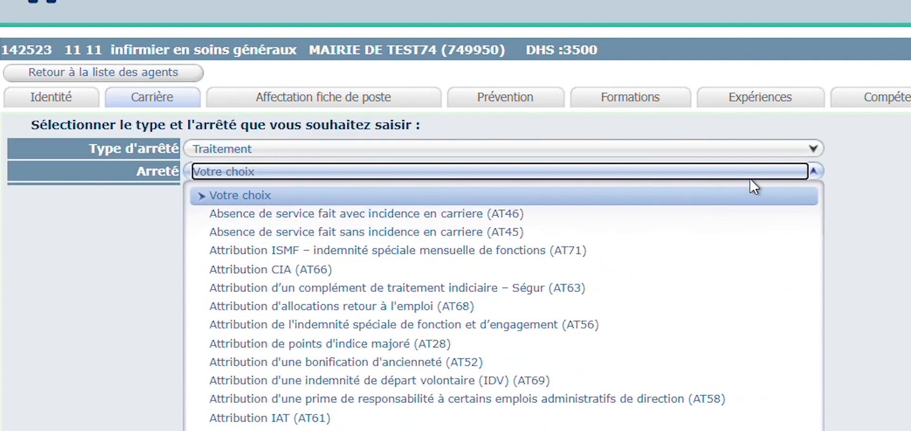
click(815, 174)
Step: Switch Type d'arrêté to Départ and look through its arrêtés for radiation, licenciement and retraite
click(814, 150)
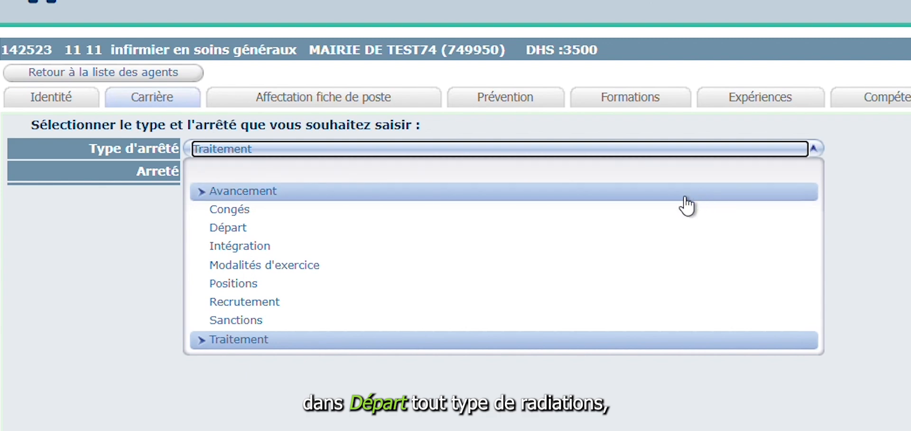
click(628, 227)
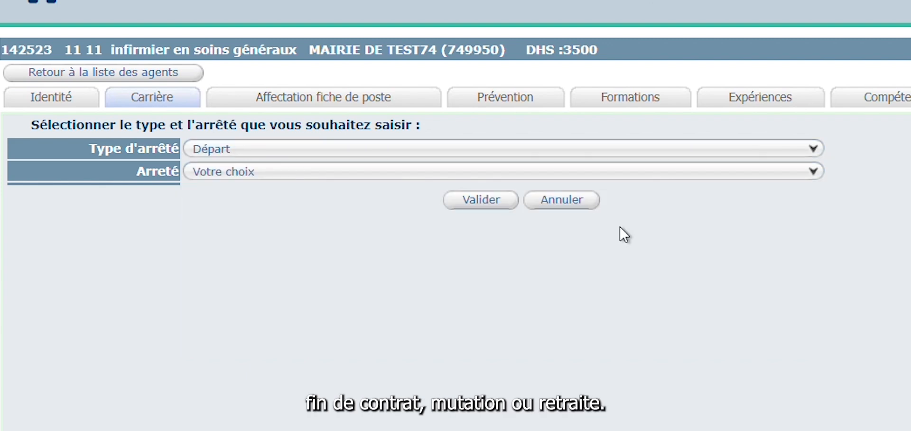
click(813, 173)
scroll(693, 233, down, 4)
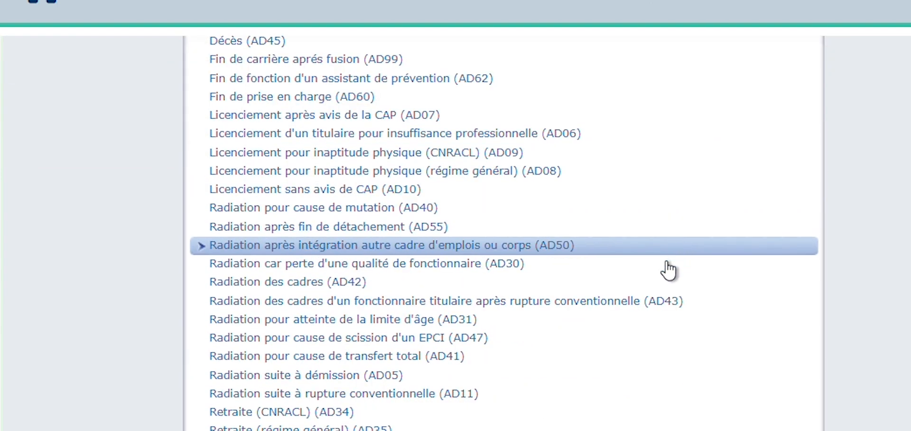
scroll(623, 341, up, 2)
scroll(623, 340, up, 2)
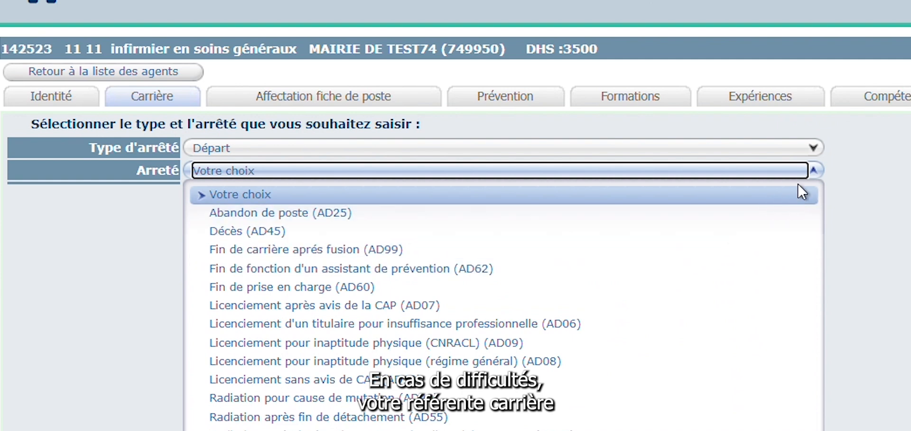
click(815, 175)
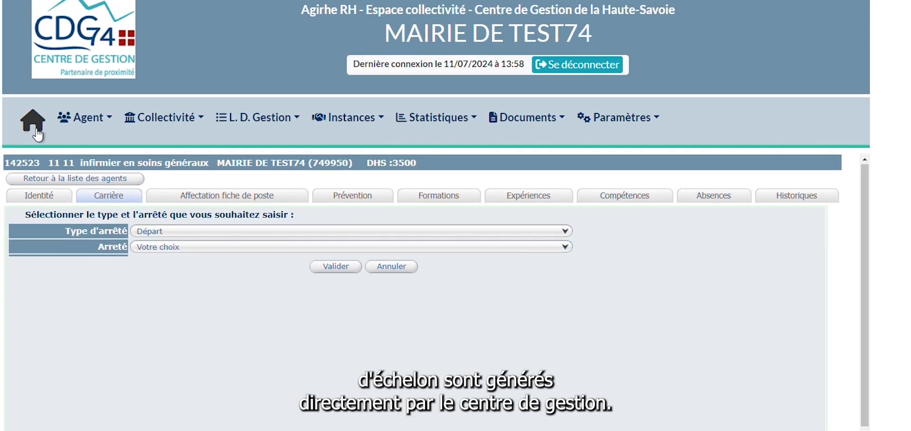
Step: Leave the act entry for the dashboard and open the Documents list of generated act files
click(38, 134)
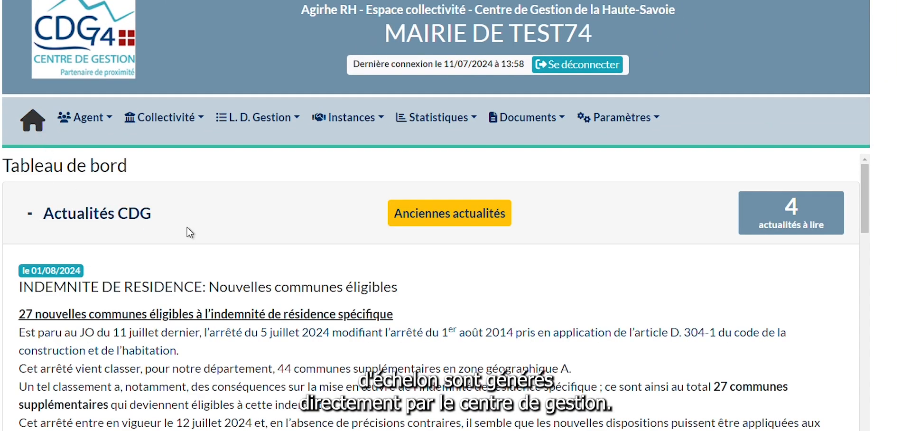
click(553, 117)
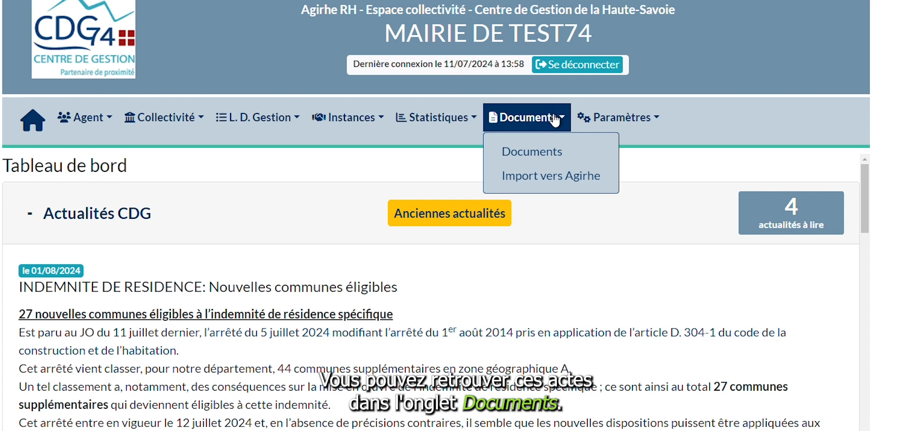
click(537, 157)
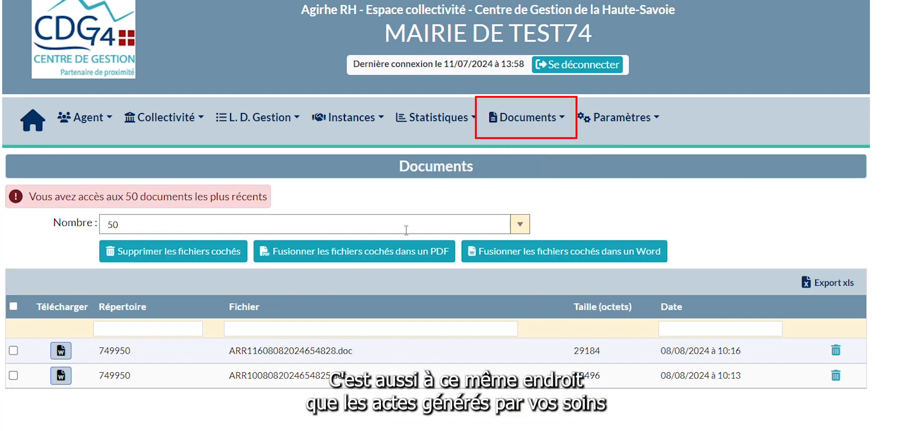